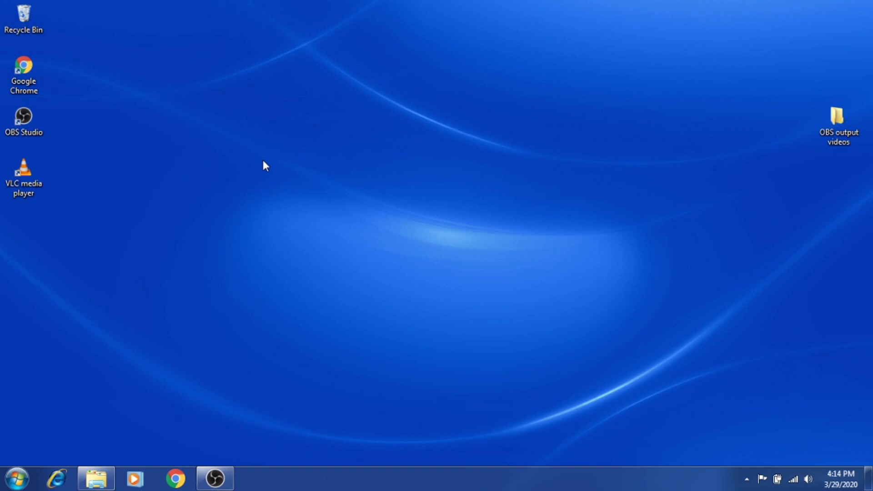
Step: Refresh the Windows 7 desktop from its right-click menu
{"action": "right_click", "coordinate": [203, 141]}
{"action": "left_click", "coordinate": [229, 179]}
Step: Open Computer Management through Manage on the Start menu's Computer entry
{"action": "left_click", "coordinate": [18, 478]}
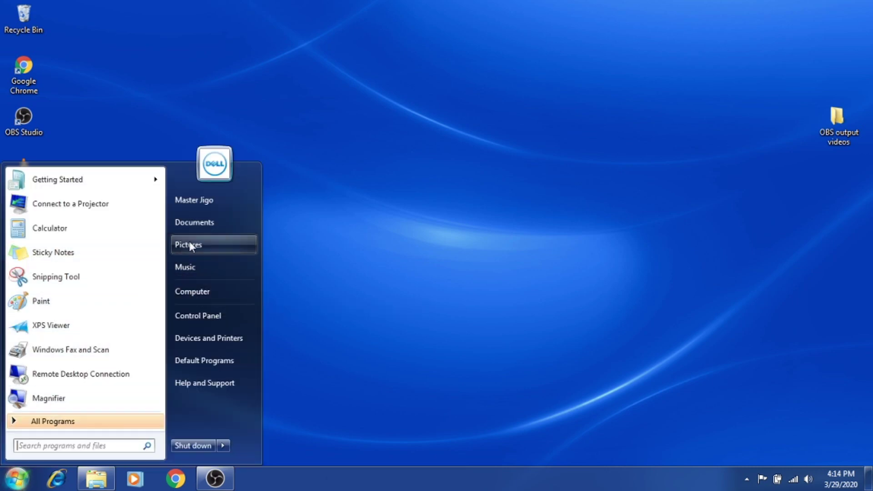
{"action": "right_click", "coordinate": [194, 293]}
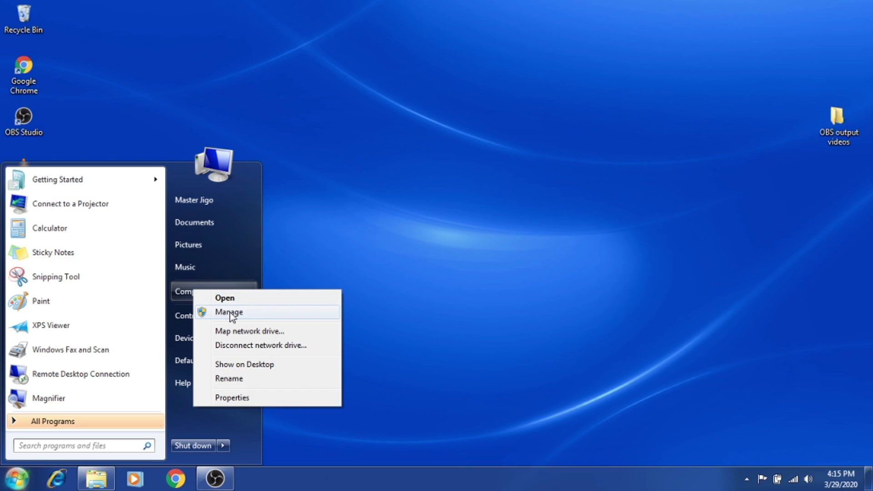
{"action": "left_click", "coordinate": [228, 313]}
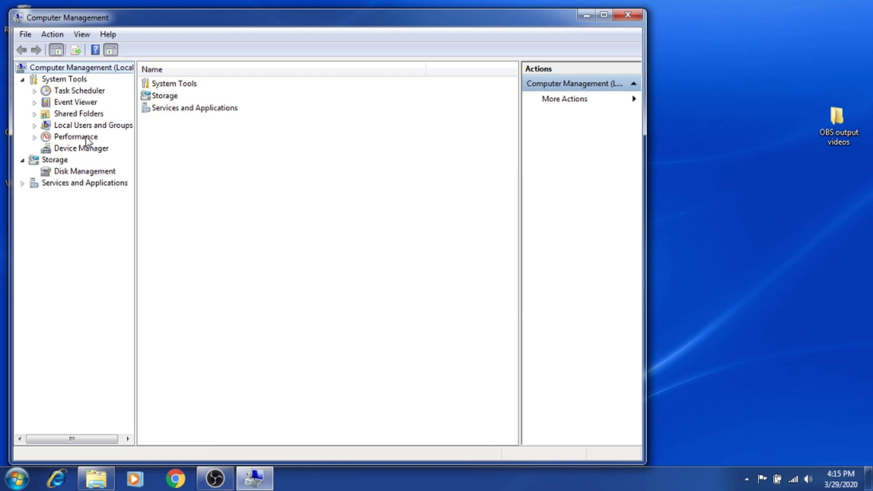
Step: Switch to Disk Management and select the 698.54 GB C: partition on Disk 0
{"action": "left_click", "coordinate": [71, 174]}
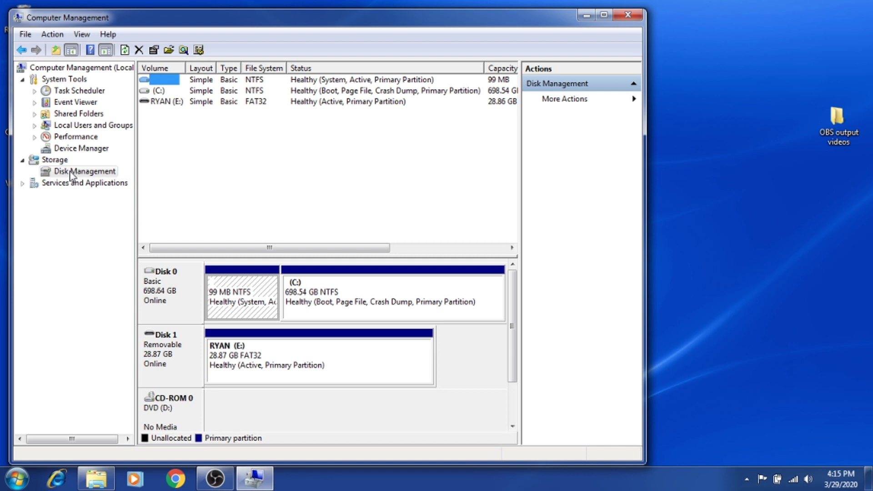
{"action": "left_click", "coordinate": [269, 369]}
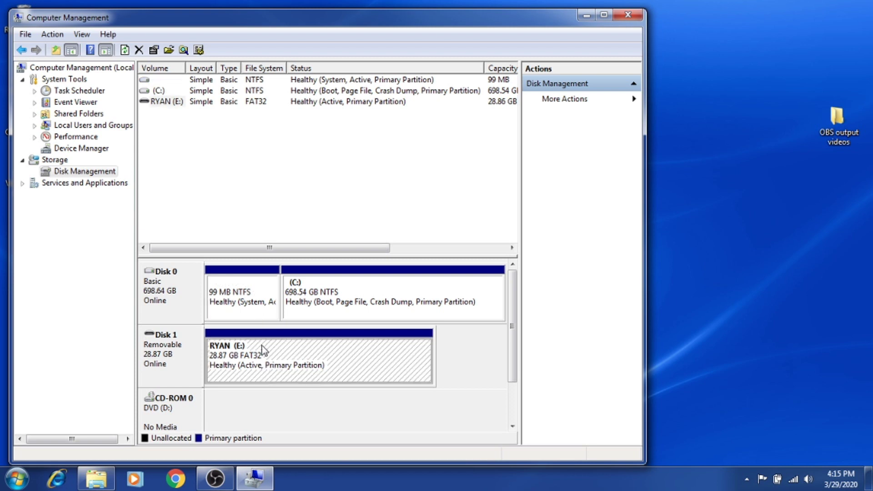
{"action": "left_click", "coordinate": [351, 301]}
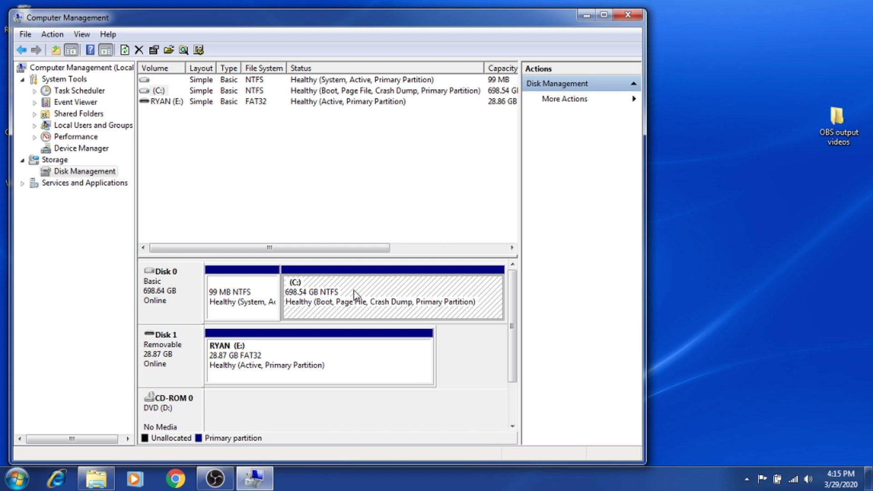
Step: Open Shrink Volume for C:, which offers up to 355040 MB of shrink space
{"action": "right_click", "coordinate": [338, 293]}
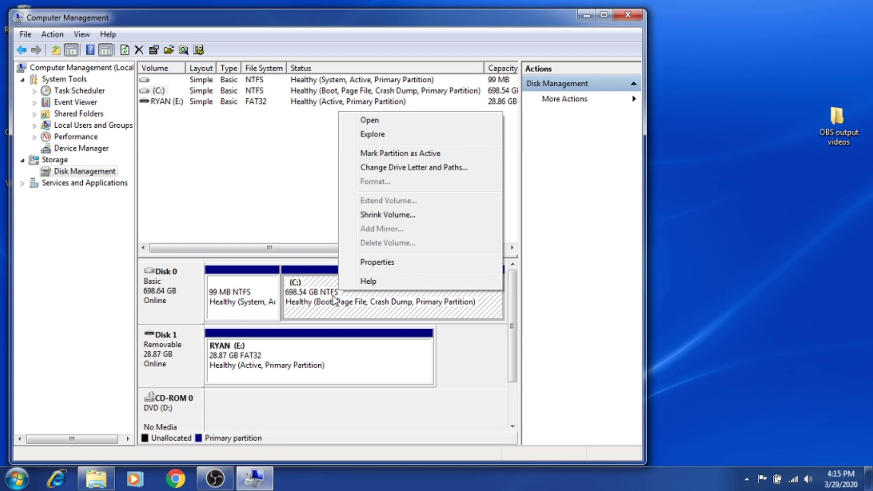
{"action": "right_click", "coordinate": [336, 298]}
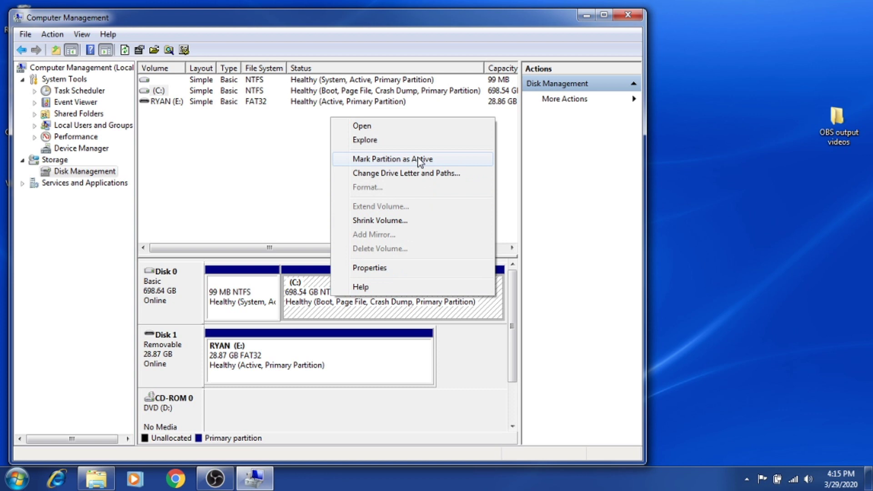
{"action": "left_click", "coordinate": [394, 224]}
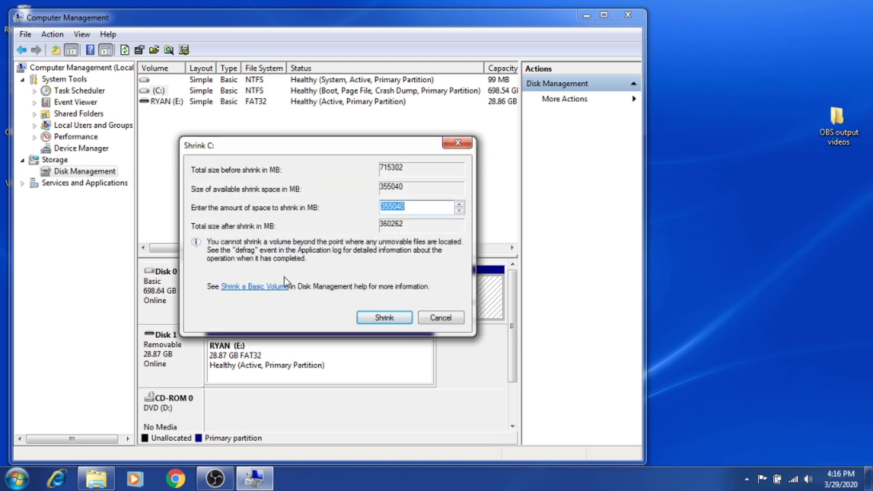
Step: Launch Calculator from the Start menu and place it beside the Shrink C: dialog
{"action": "left_click", "coordinate": [20, 475]}
{"action": "left_click", "coordinate": [19, 230]}
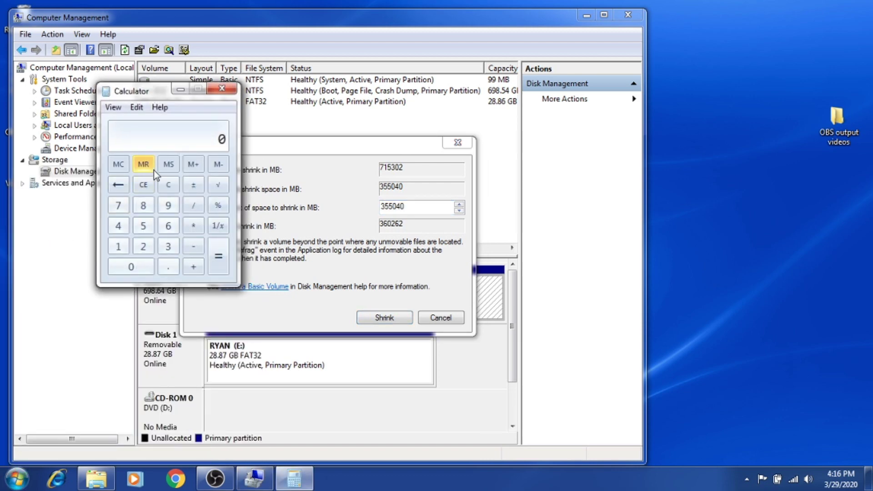
{"action": "left_click_drag", "start_coordinate": [151, 92], "coordinate": [723, 153]}
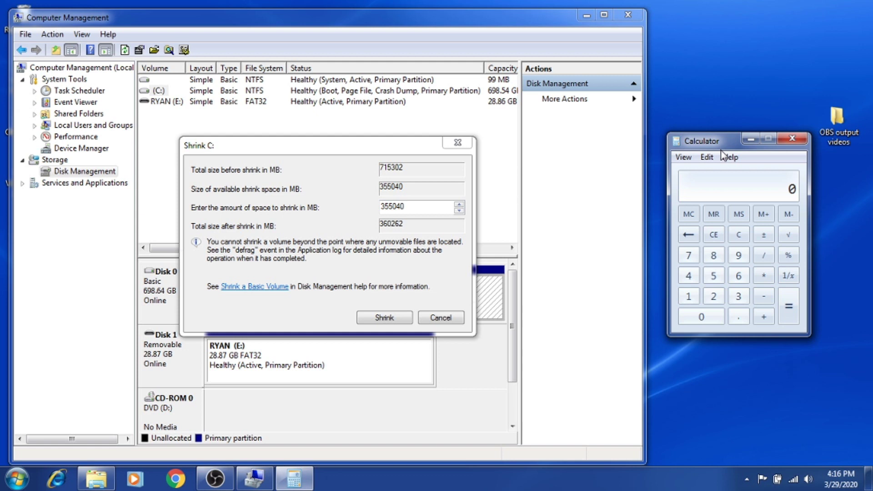
Step: Compute 1024 × 300 = 307200 to convert 300 GB to MB, then select the shrink amount
{"action": "left_click", "coordinate": [690, 297]}
{"action": "left_click", "coordinate": [698, 317]}
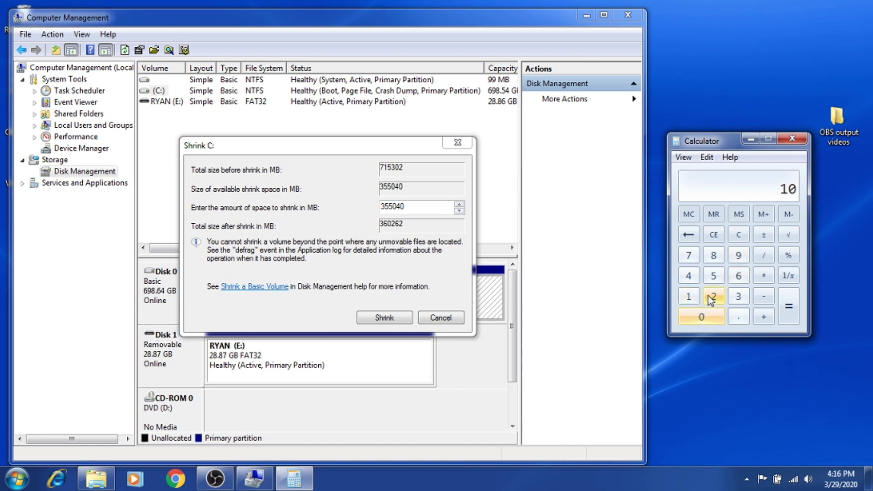
{"action": "left_click", "coordinate": [712, 296]}
{"action": "left_click", "coordinate": [688, 275]}
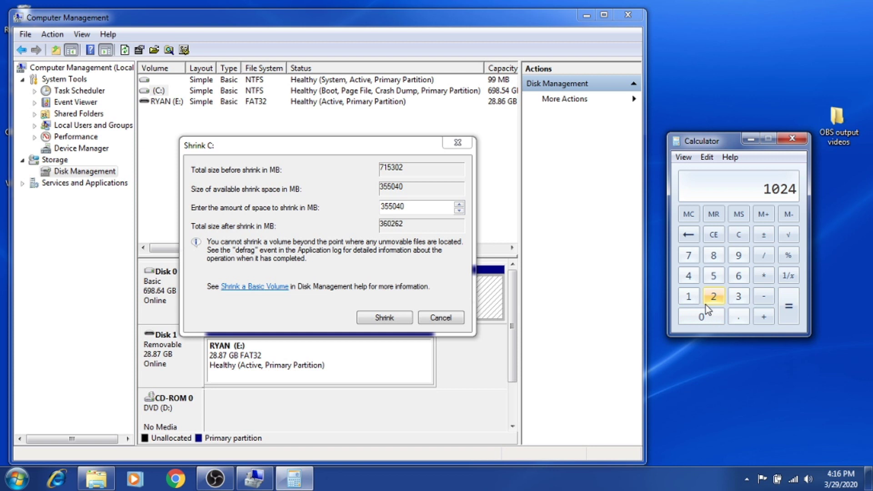
{"action": "left_click", "coordinate": [763, 275]}
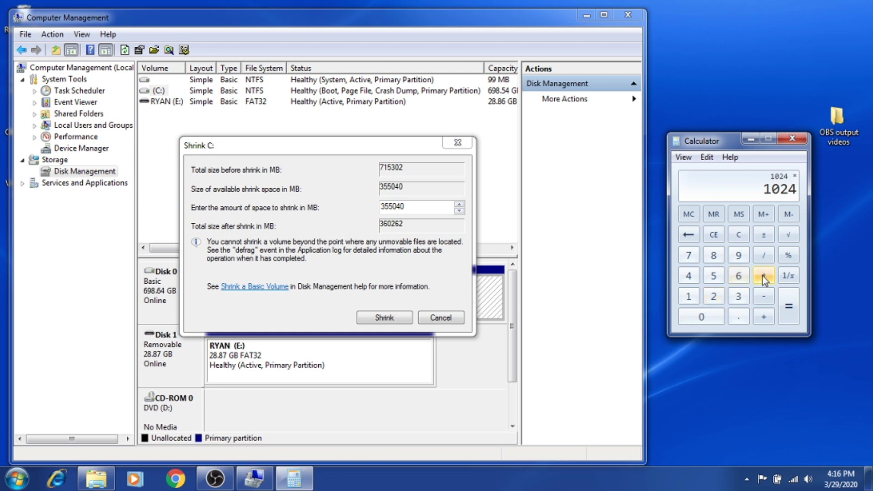
{"action": "left_click", "coordinate": [739, 295]}
{"action": "left_click", "coordinate": [710, 317]}
{"action": "left_click", "coordinate": [709, 316]}
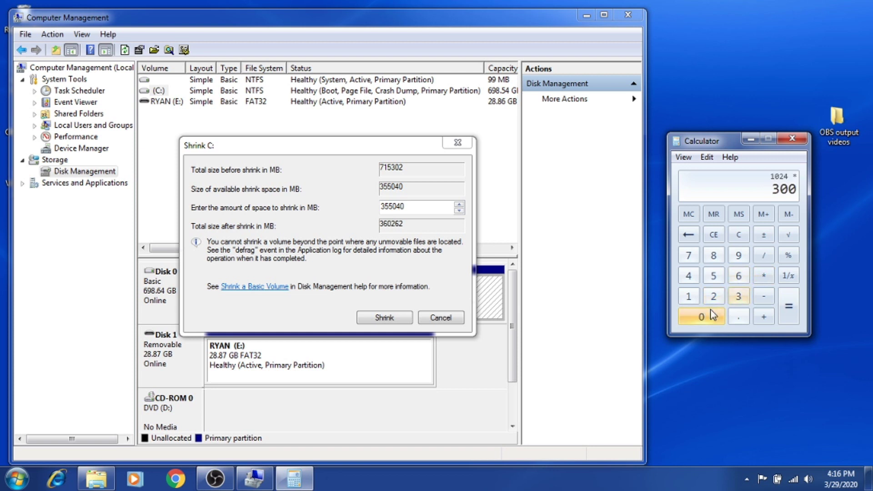
{"action": "left_click", "coordinate": [790, 303]}
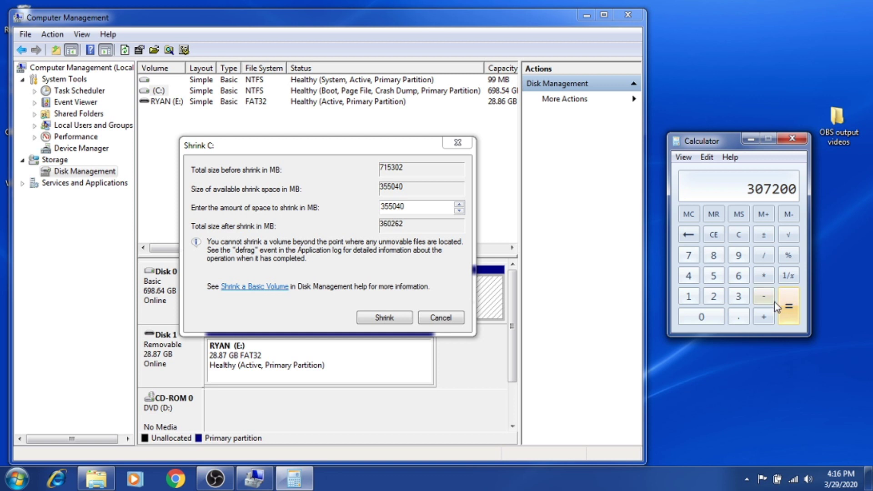
{"action": "double_click", "coordinate": [402, 209]}
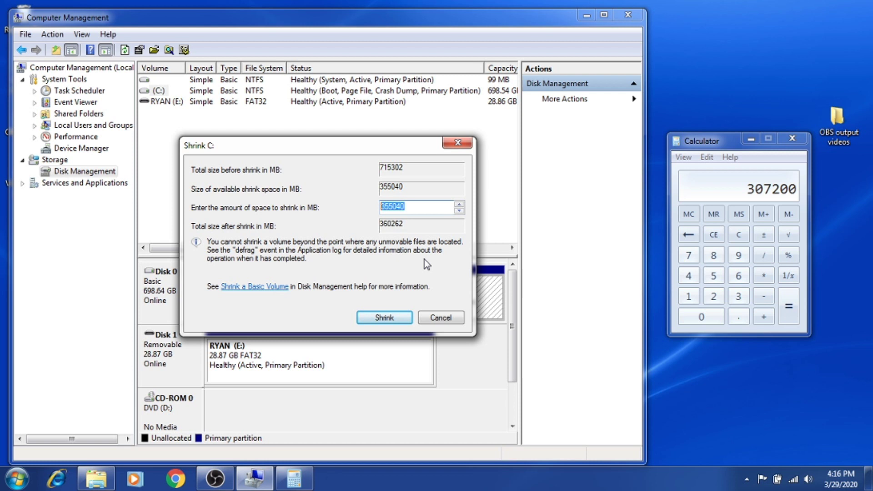
Step: Shrink C: by 307200 MB, leaving a 300.00 GB unallocated space on Disk 0
{"action": "type", "text": "307200"}
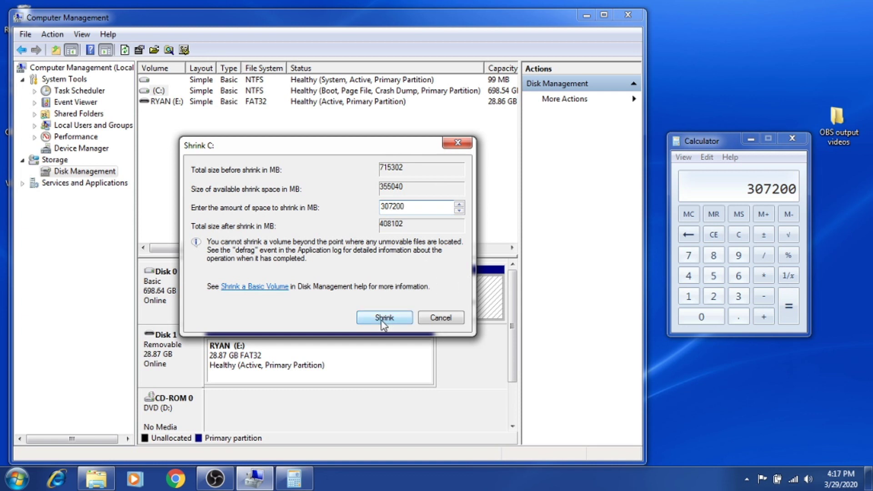
{"action": "left_click", "coordinate": [383, 318]}
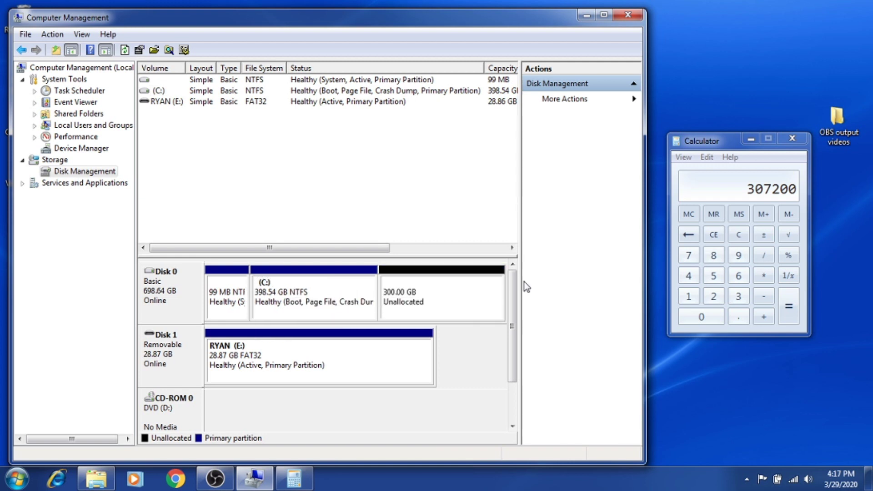
{"action": "left_click", "coordinate": [410, 296]}
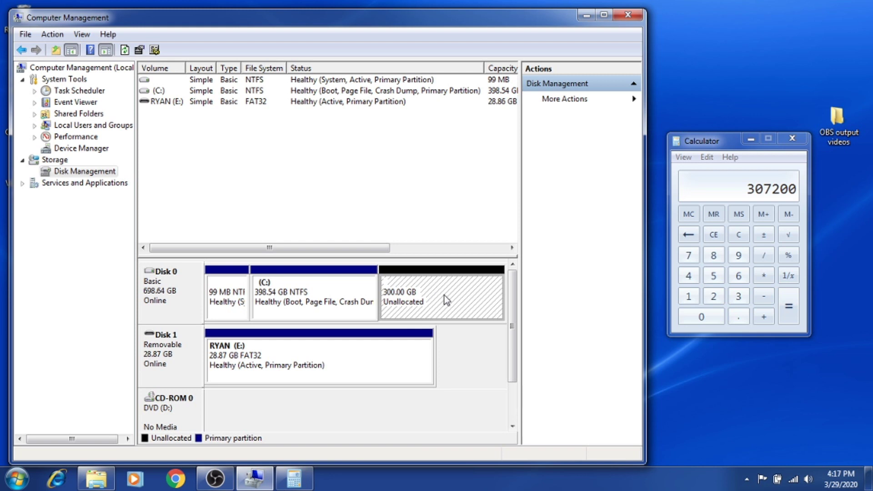
Step: Start the New Simple Volume Wizard on the 300 GB unallocated space and pass its welcome page
{"action": "right_click", "coordinate": [416, 285]}
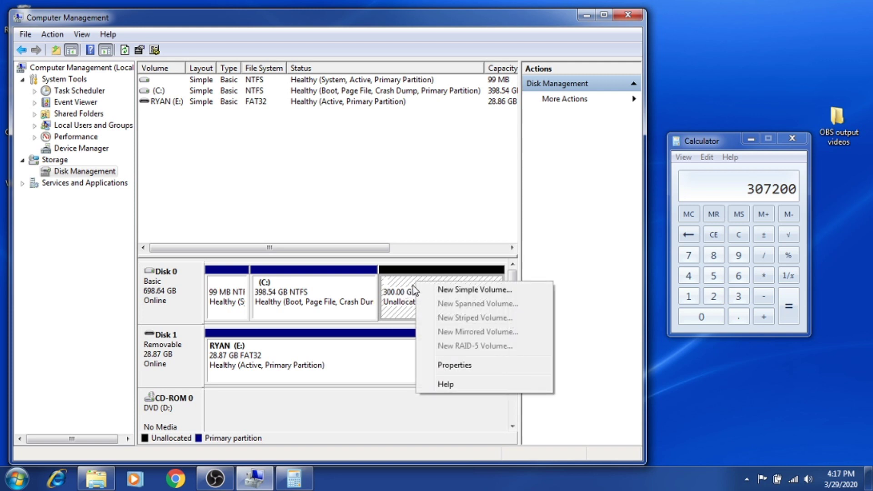
{"action": "left_click", "coordinate": [462, 296]}
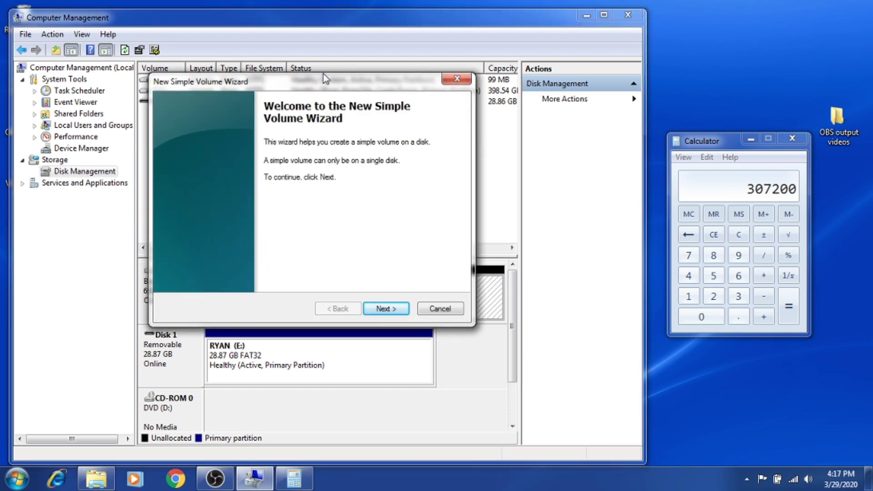
{"action": "left_click_drag", "start_coordinate": [322, 83], "coordinate": [467, 149]}
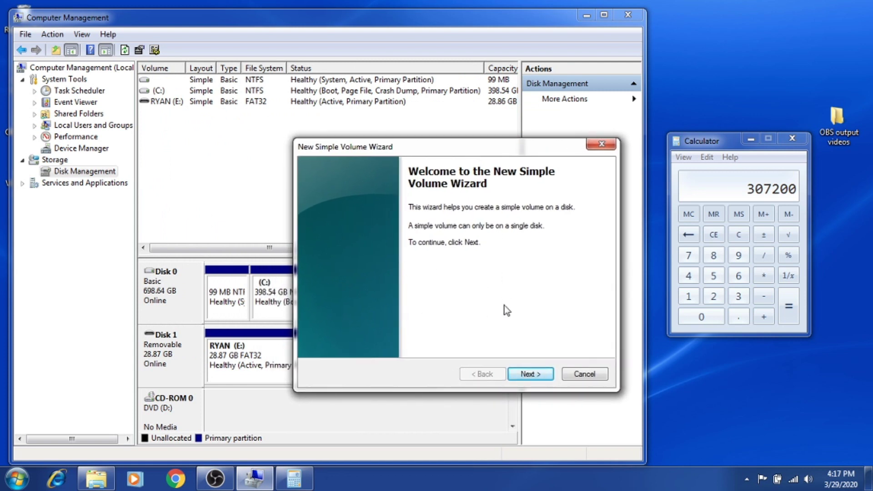
{"action": "left_click", "coordinate": [527, 374]}
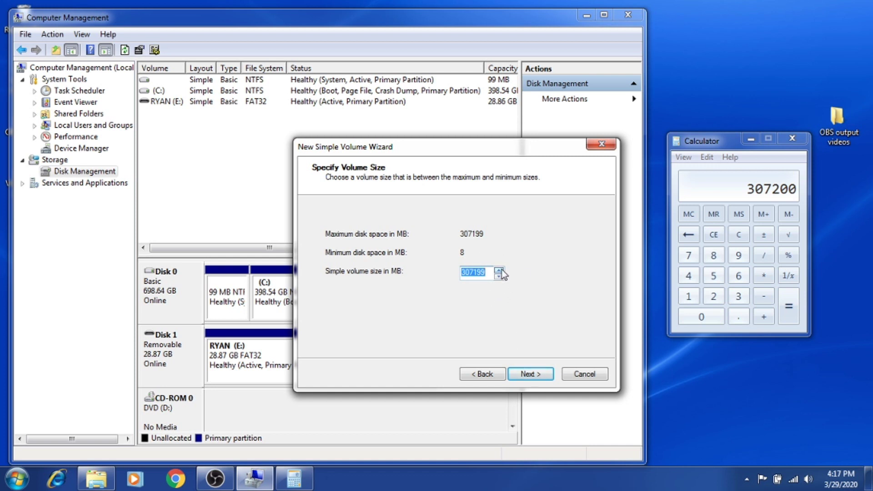
Step: Accept the full 307199 MB volume size and keep F as the drive letter
{"action": "left_click", "coordinate": [532, 376]}
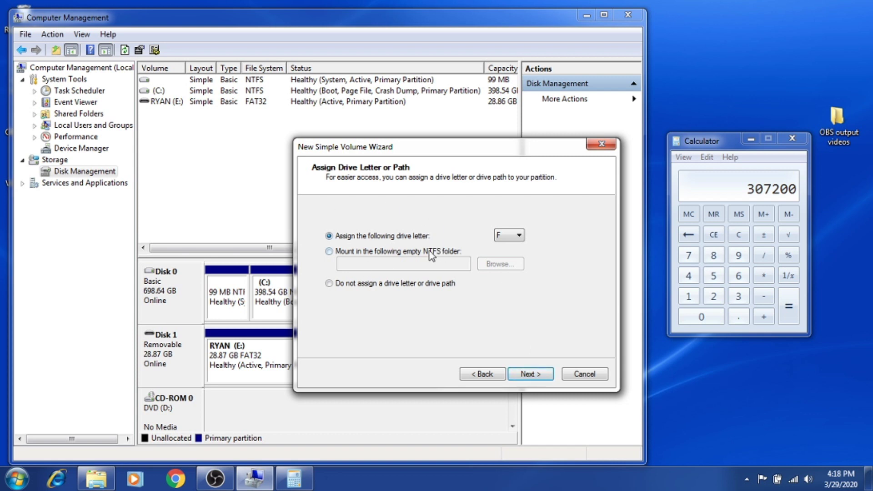
{"action": "left_click", "coordinate": [509, 235]}
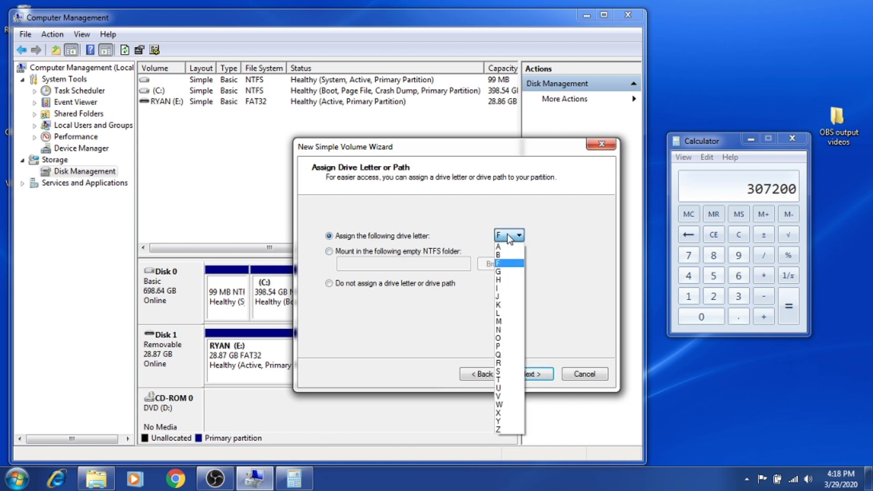
{"action": "left_click", "coordinate": [519, 234]}
{"action": "left_click", "coordinate": [514, 236]}
{"action": "left_click", "coordinate": [157, 94]}
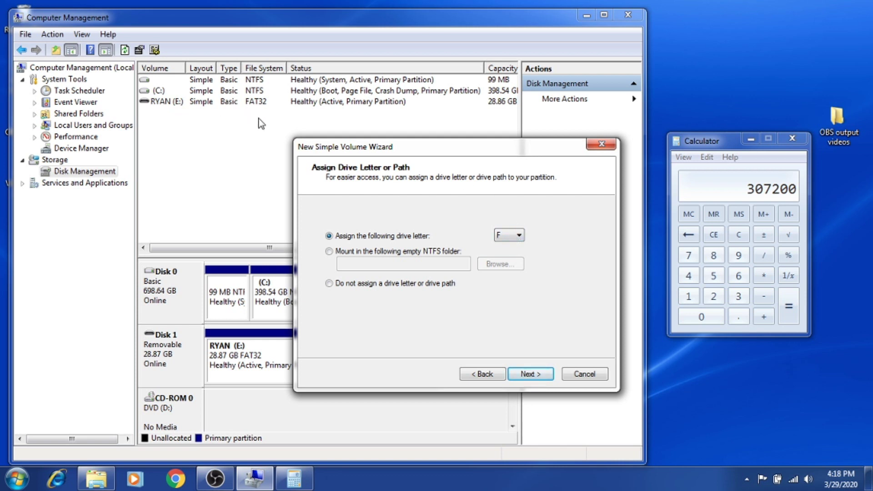
{"action": "left_click", "coordinate": [509, 235]}
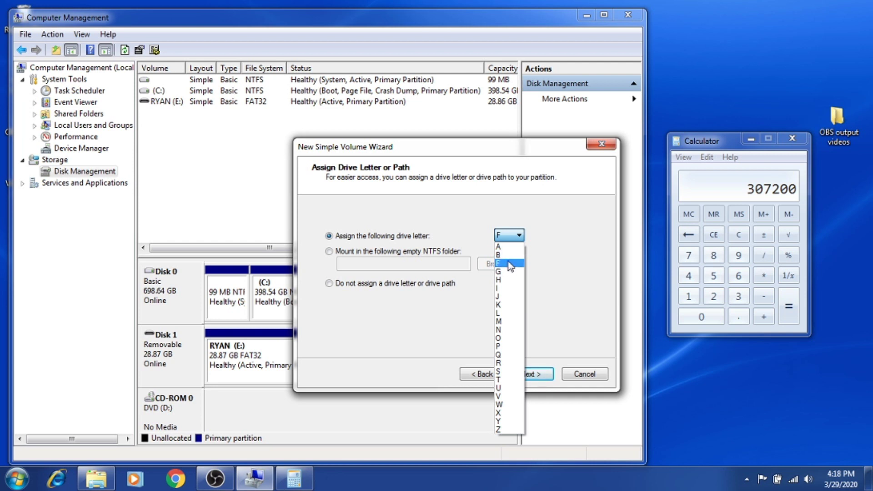
{"action": "left_click", "coordinate": [508, 264]}
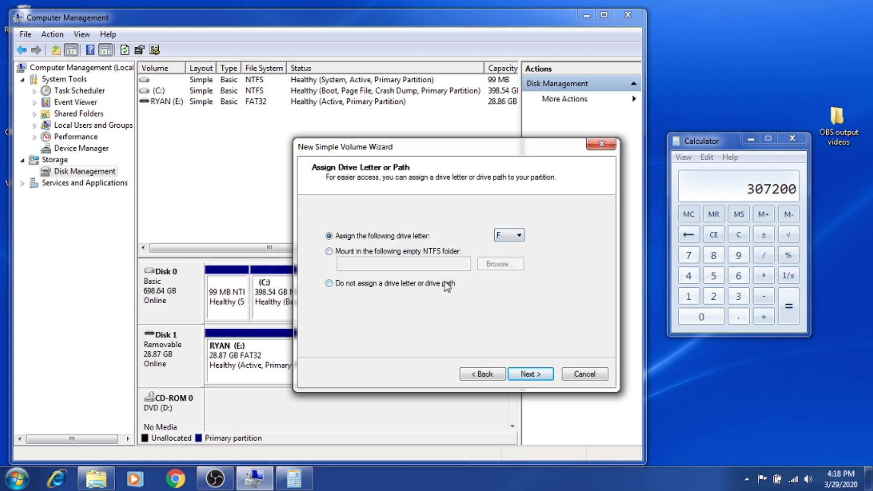
{"action": "left_click", "coordinate": [530, 375]}
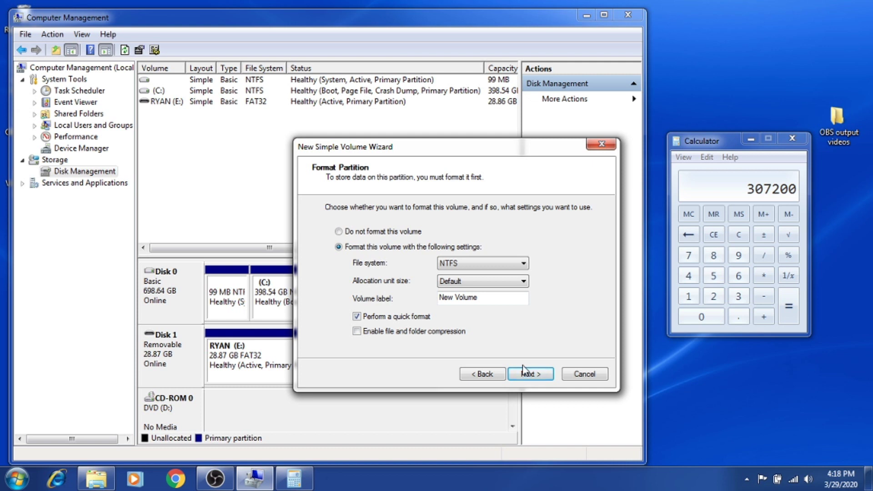
Step: Keep NTFS with Default allocation unit size and change the volume label to BackUp
{"action": "left_click", "coordinate": [492, 284]}
{"action": "left_click", "coordinate": [493, 285]}
{"action": "left_click_drag", "start_coordinate": [496, 298], "coordinate": [438, 298]}
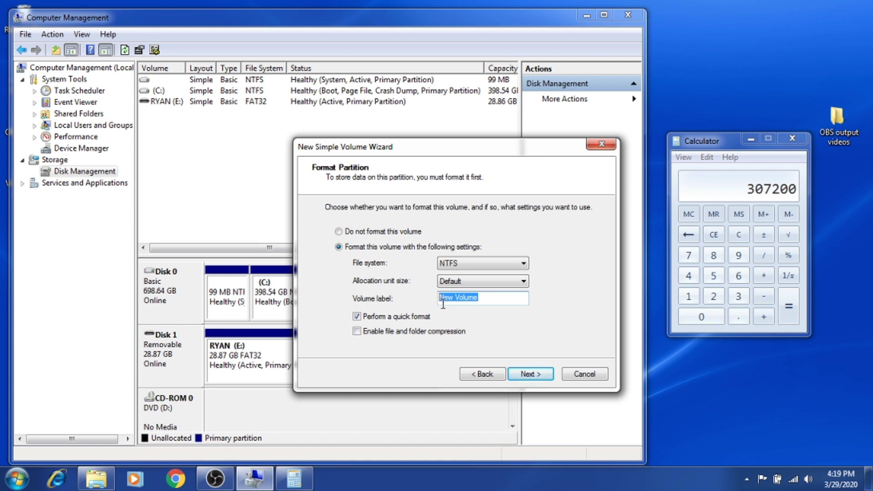
{"action": "type", "text": "BackUp"}
Step: Confirm the summary and finish creating the 300 GB BackUp (F:) NTFS partition
{"action": "left_click", "coordinate": [532, 375]}
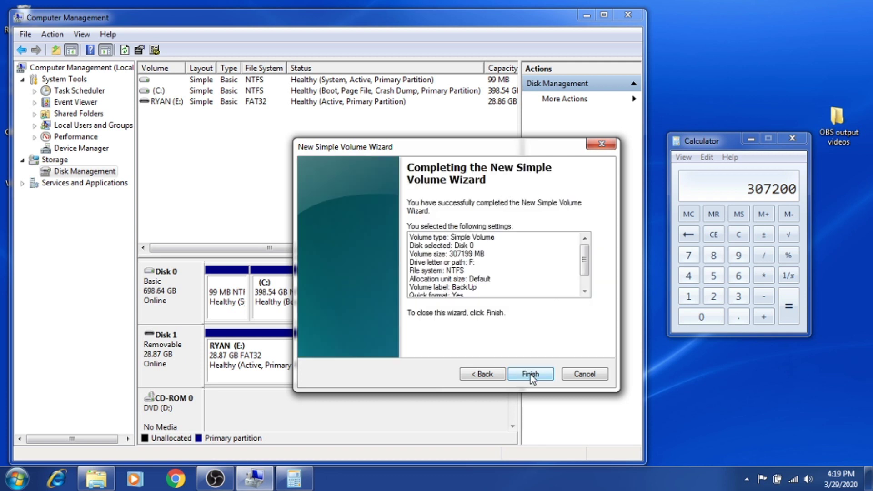
{"action": "left_click", "coordinate": [531, 374]}
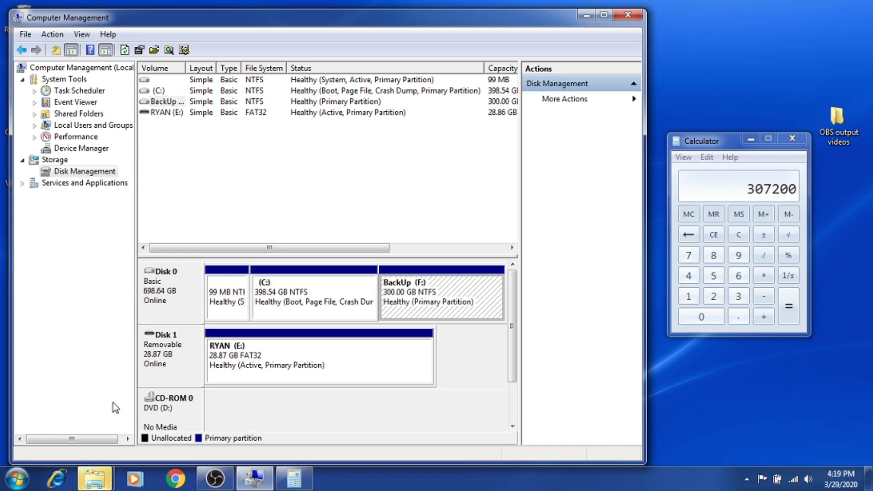
{"action": "left_click", "coordinate": [17, 480]}
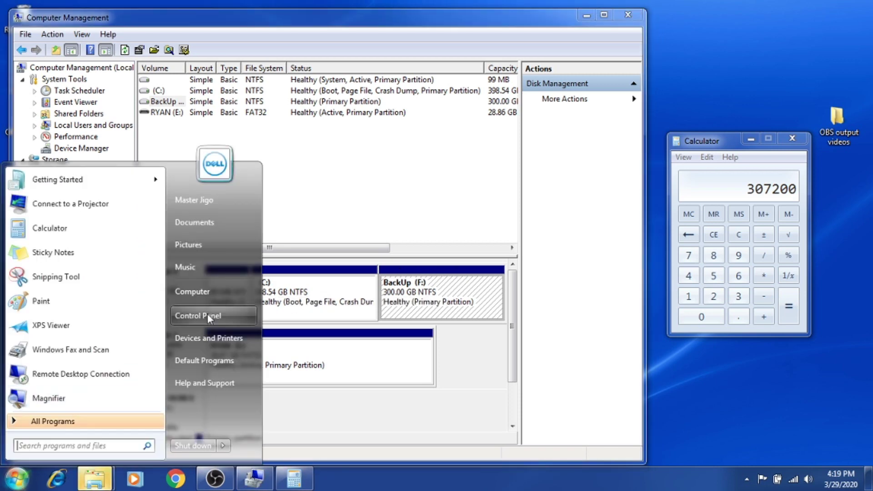
Step: Confirm in Explorer's Computer view that BackUp (F:) is empty, with 299 GB free of 299 GB
{"action": "left_click", "coordinate": [209, 296]}
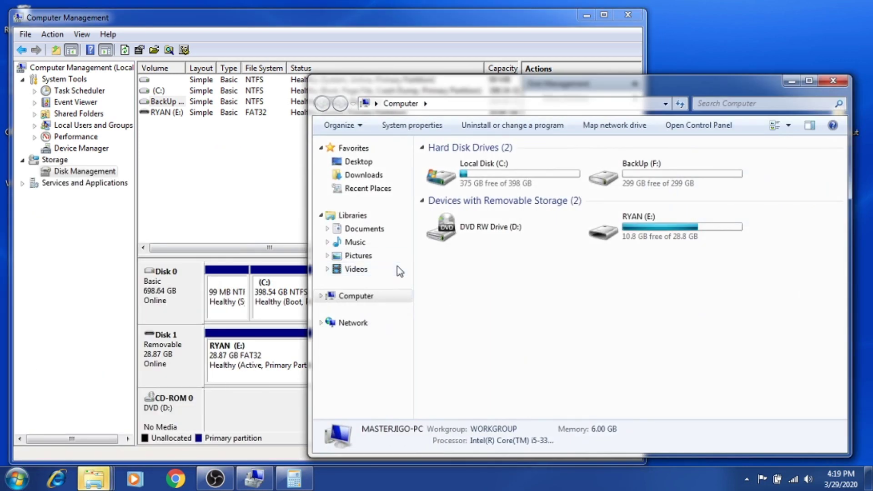
{"action": "double_click", "coordinate": [661, 168]}
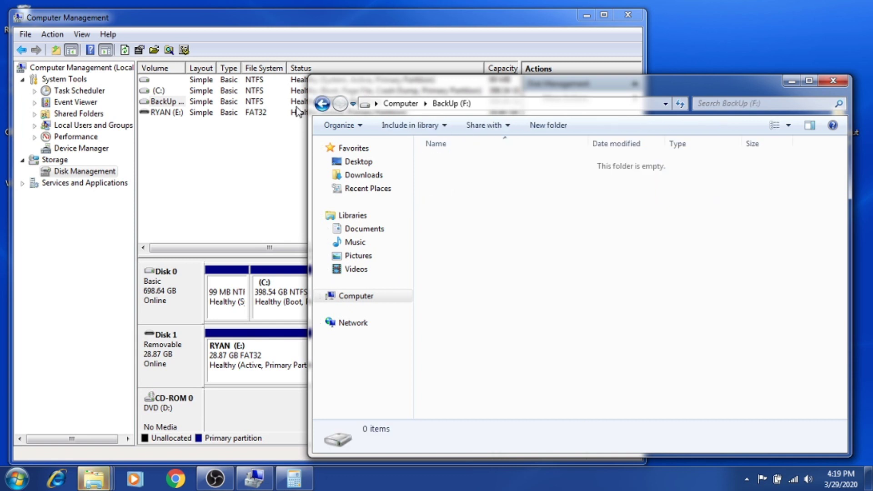
{"action": "key", "text": "BackSpace"}
{"action": "left_click", "coordinate": [635, 214]}
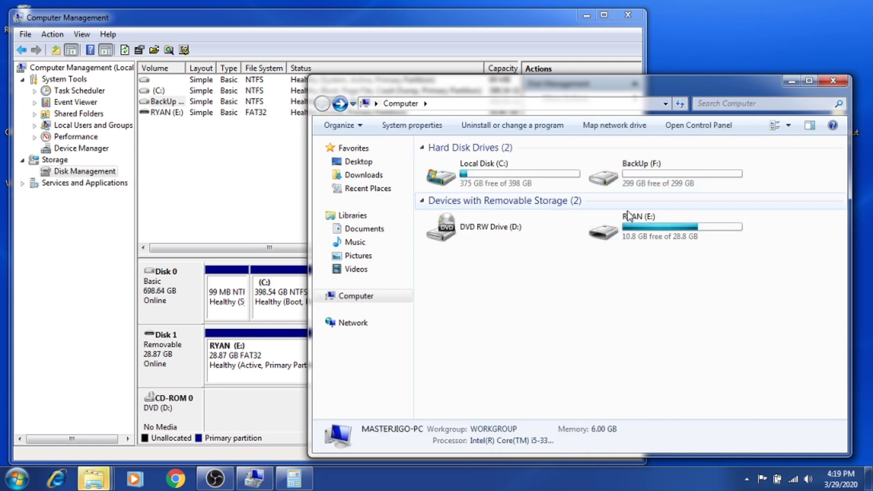
{"action": "left_click", "coordinate": [637, 187]}
{"action": "left_click", "coordinate": [606, 310]}
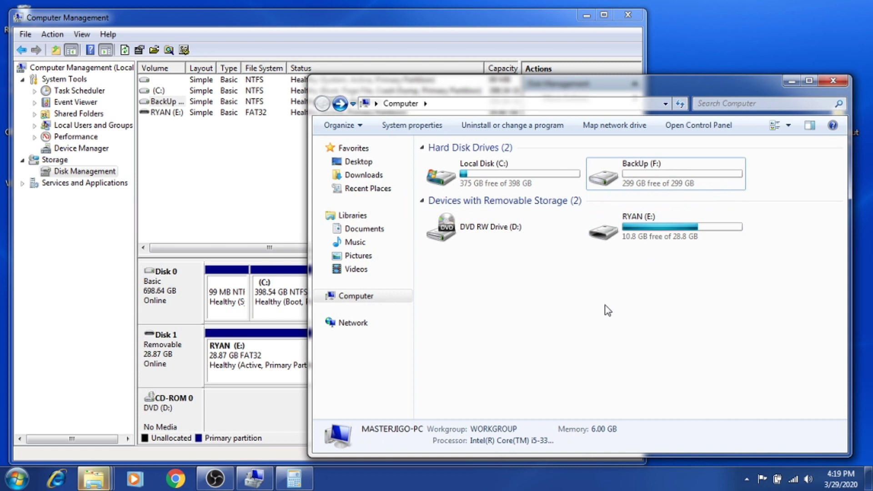